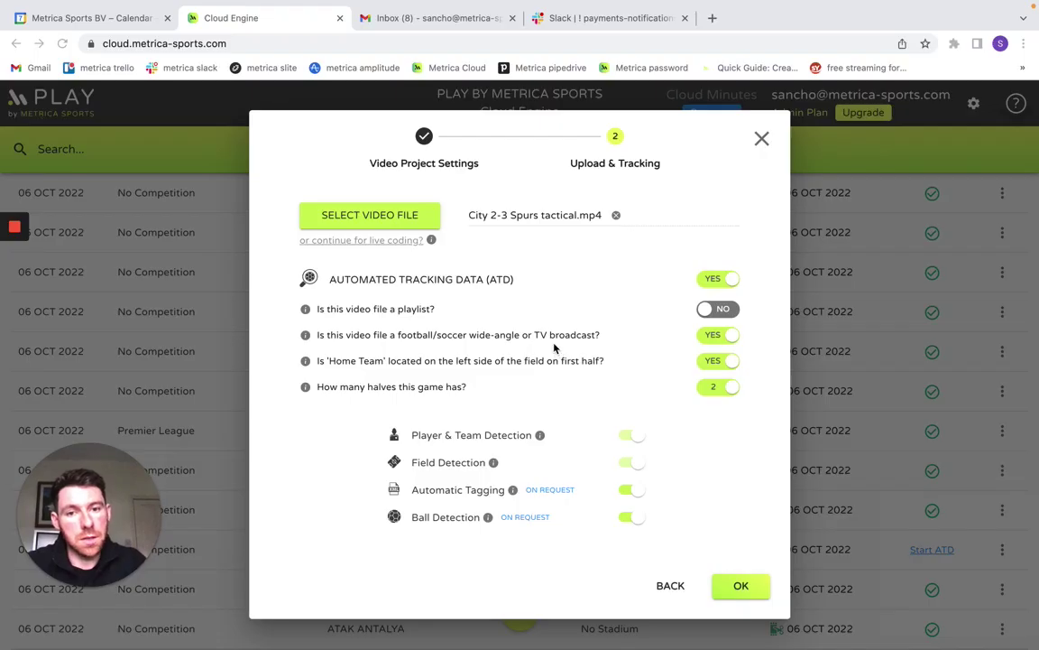
Step: Leave the ATD upload settings and switch desktops to Play's Video Manager
key(ctrl+Left)
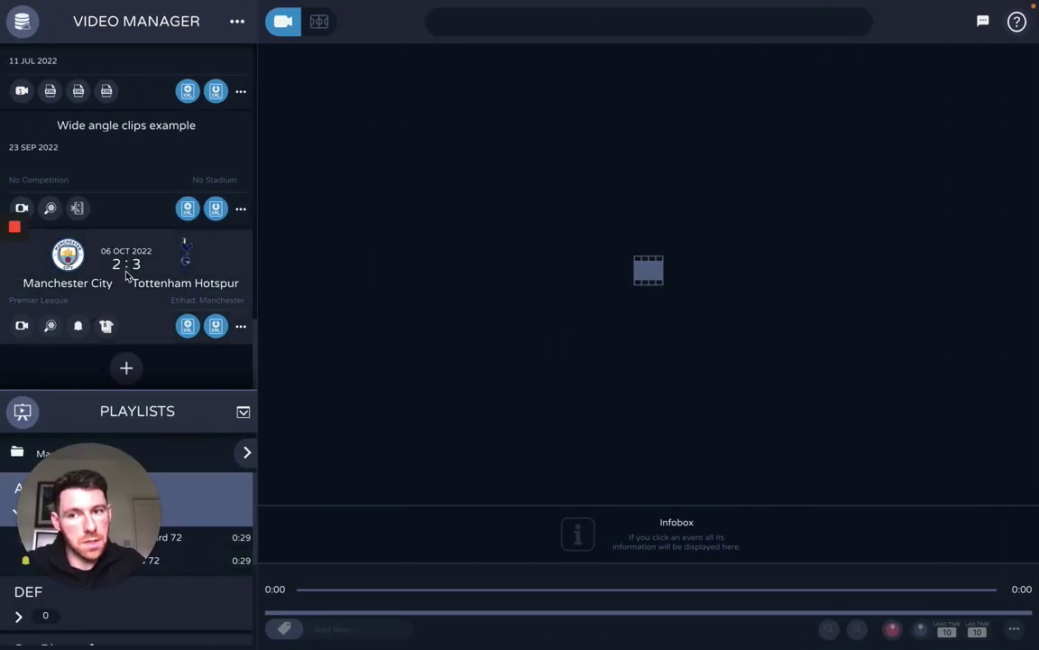
Step: Open the Manchester City v Tottenham match and load its 106 Ball in Final Third events
click(126, 276)
click(122, 280)
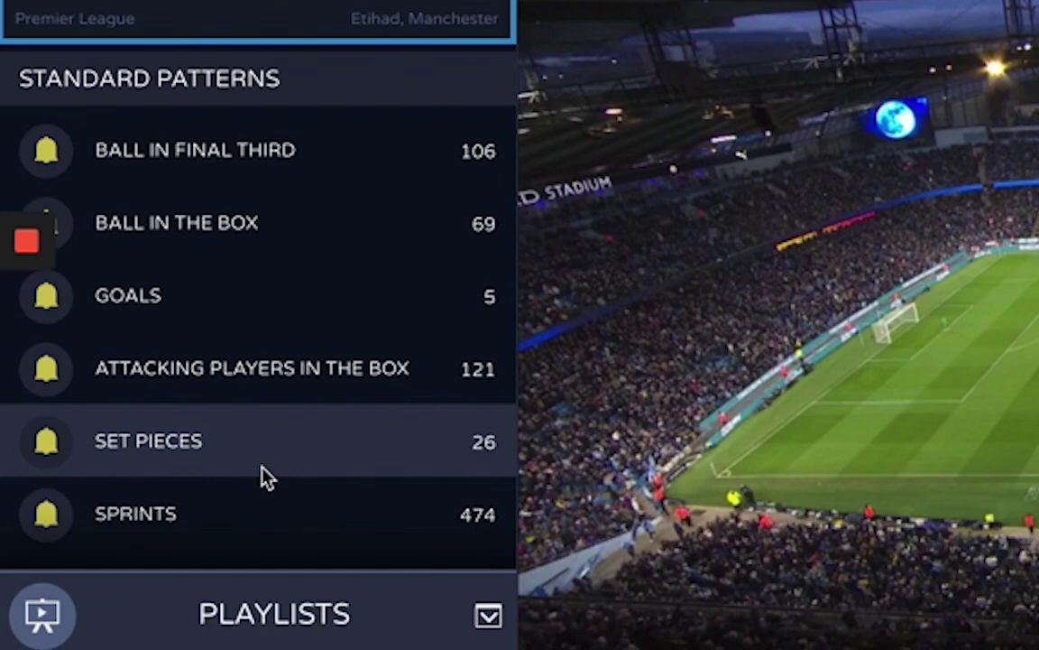
click(216, 167)
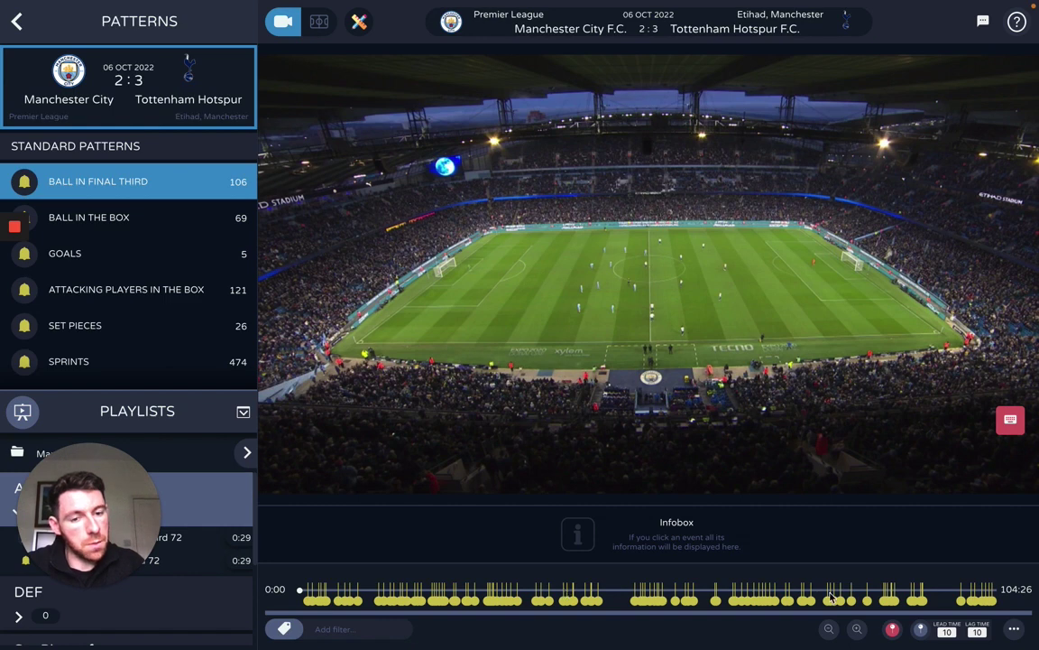
Step: Filter the Ball in Final Third events to Tottenham Hotspur
click(830, 630)
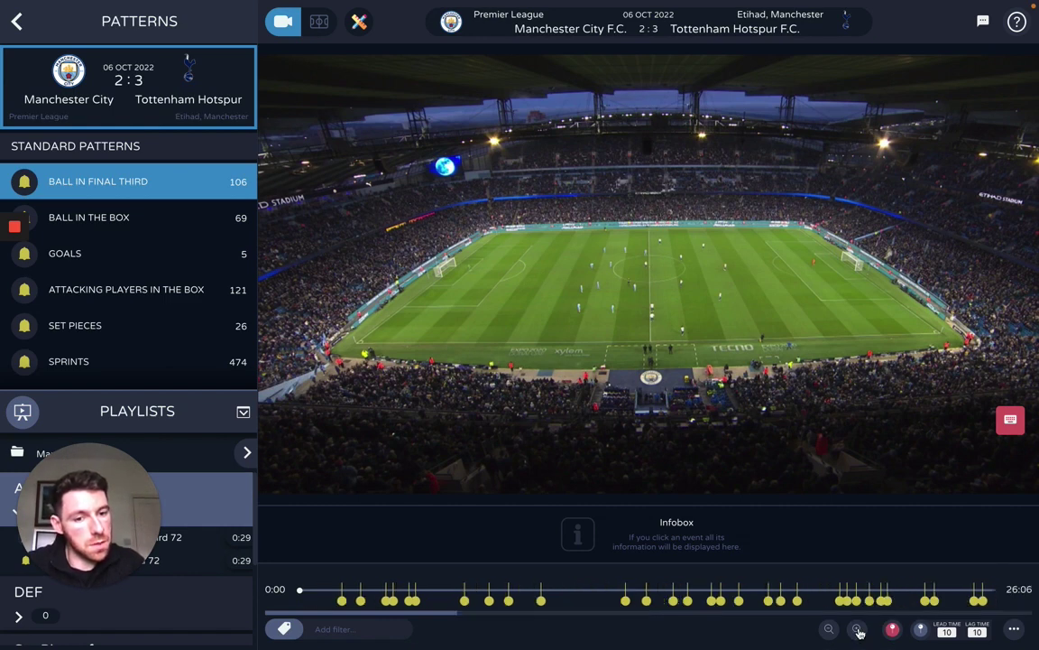
click(829, 630)
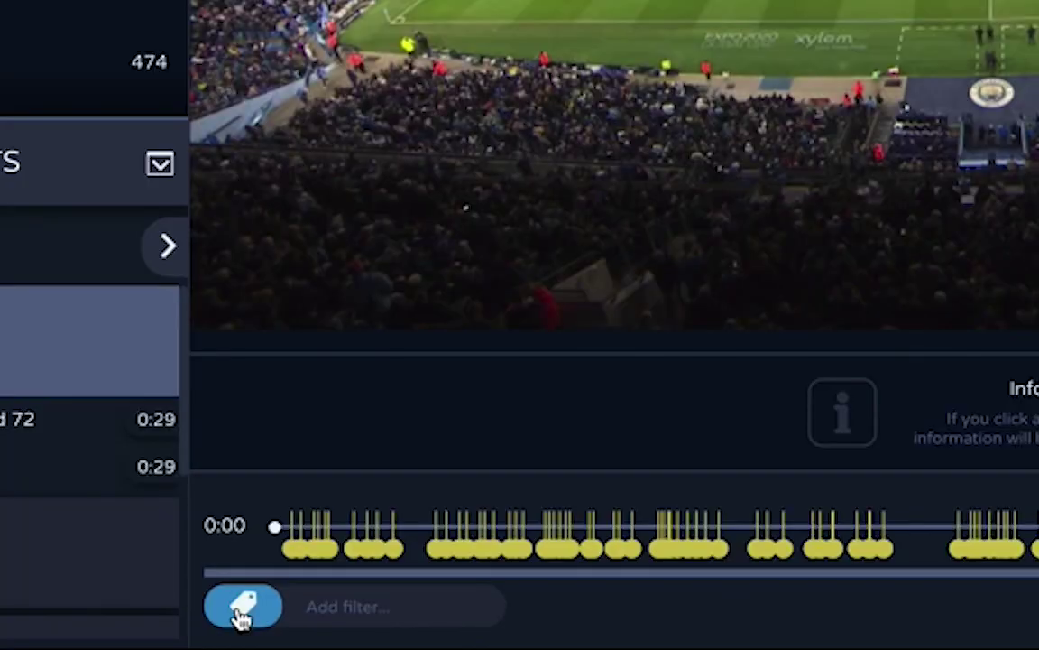
click(242, 617)
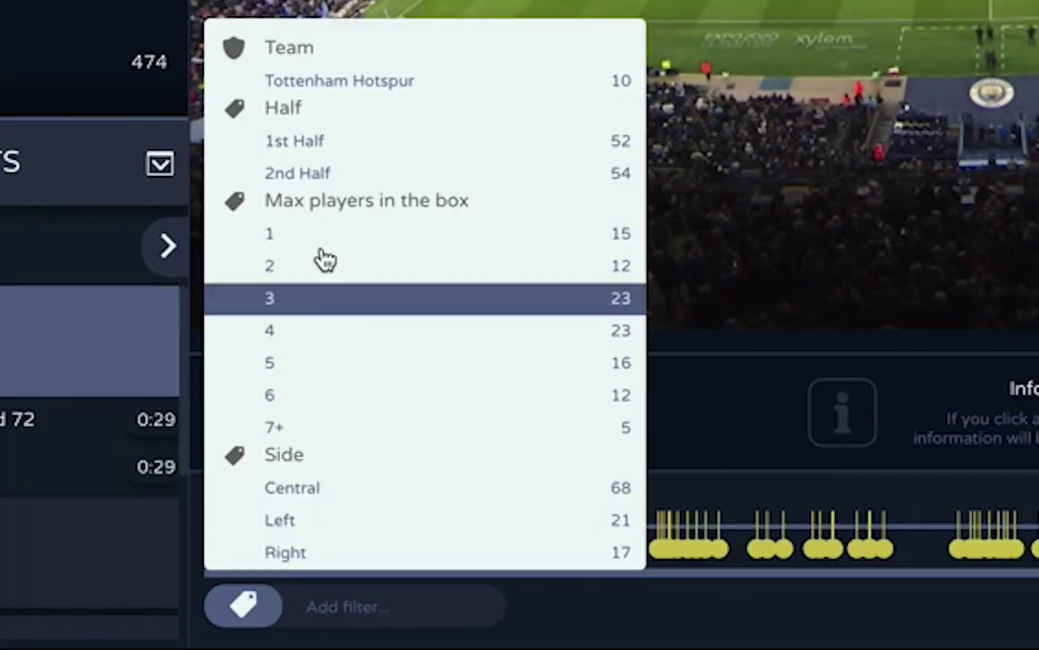
click(336, 85)
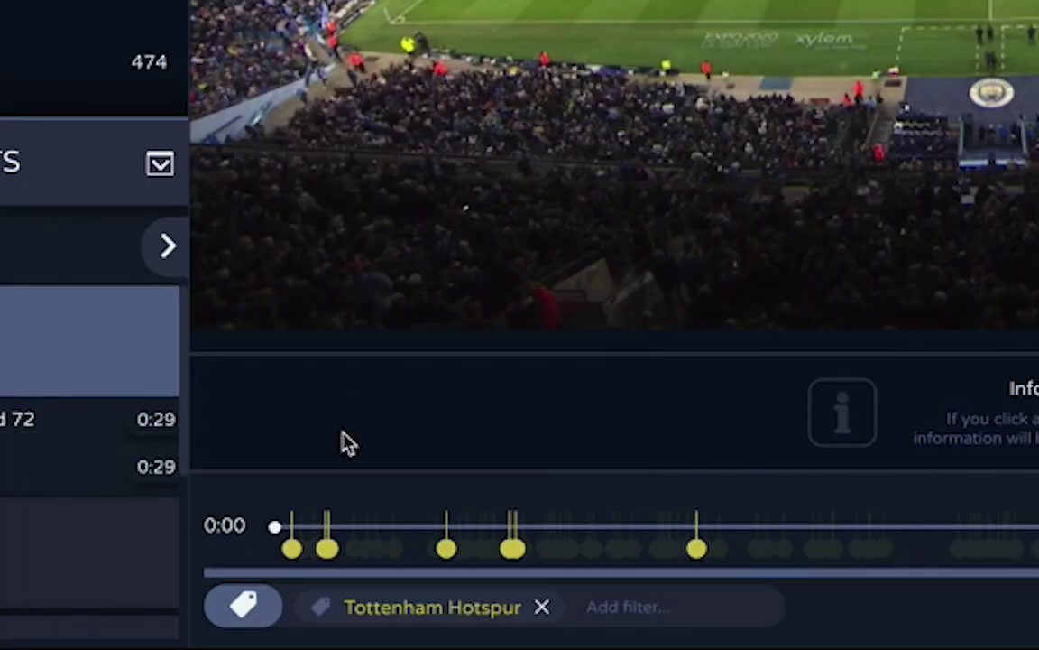
click(244, 606)
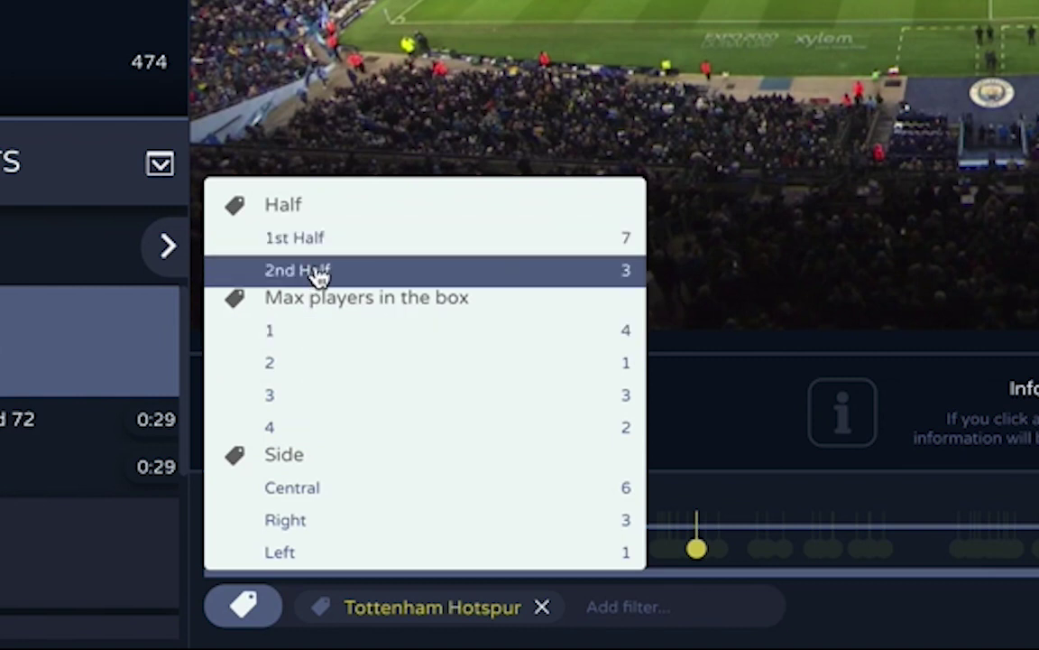
click(242, 613)
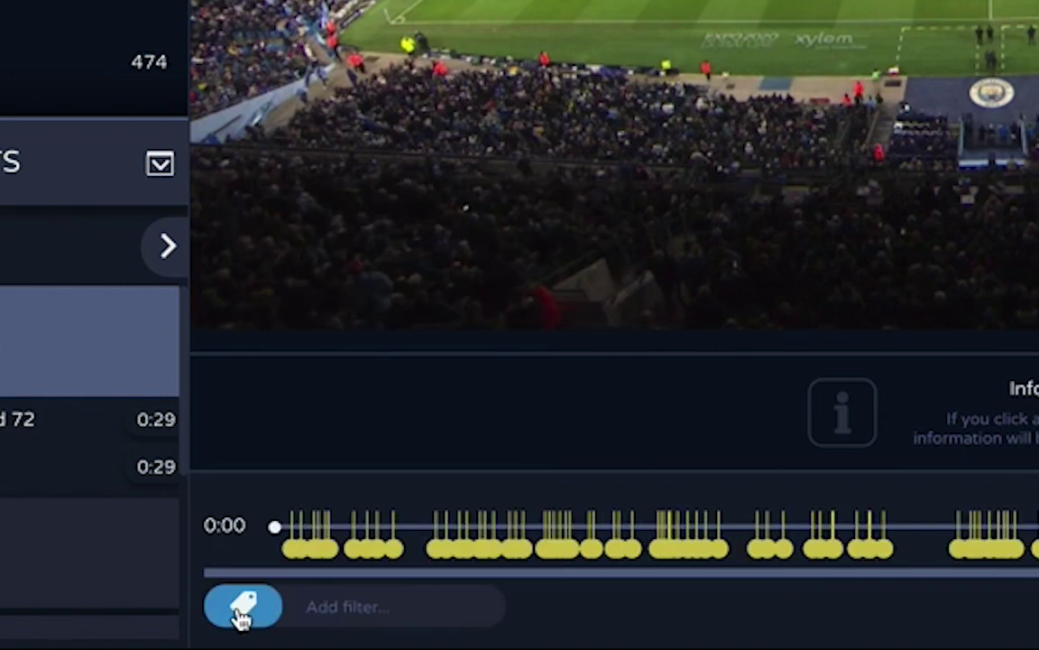
click(242, 613)
click(336, 87)
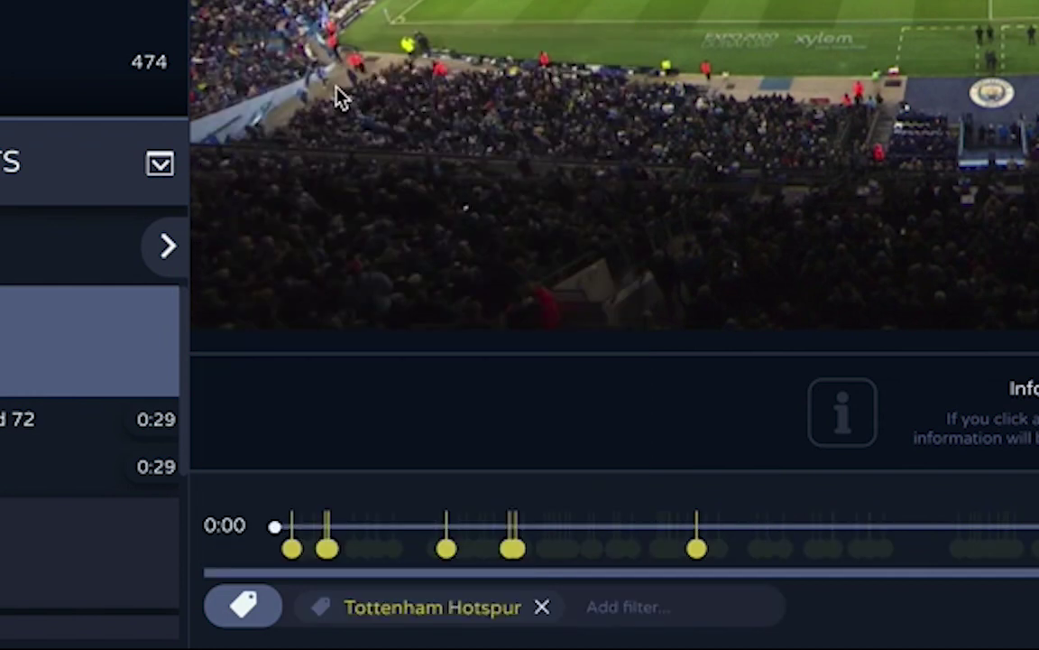
Step: Add a Max players in the box 3 filter and play clip 72 (68:18–68:47)
click(243, 609)
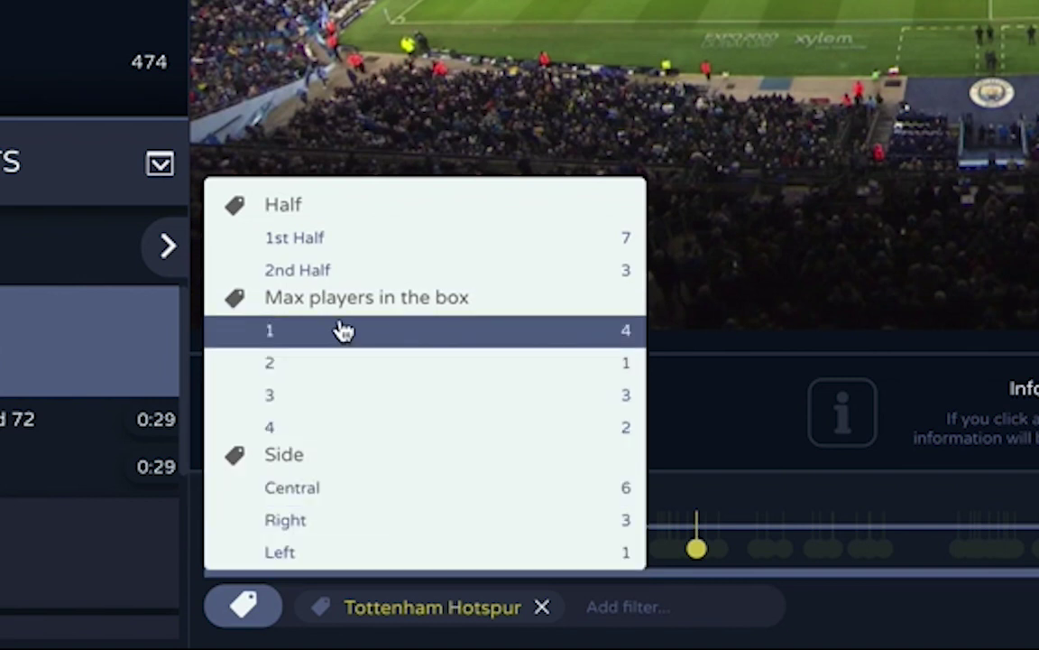
click(360, 362)
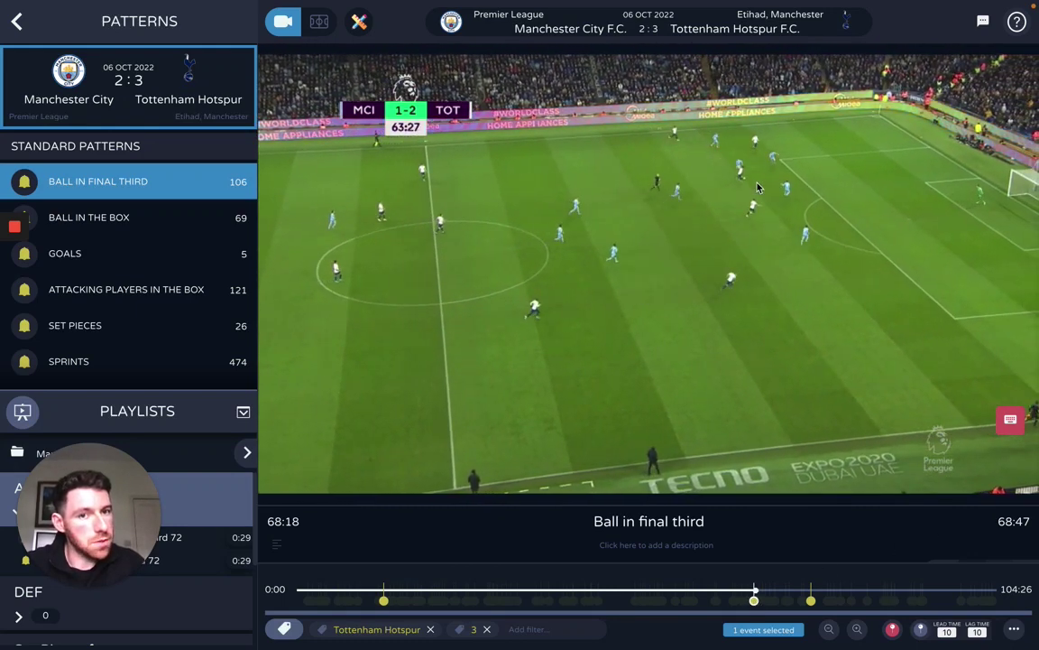
click(754, 603)
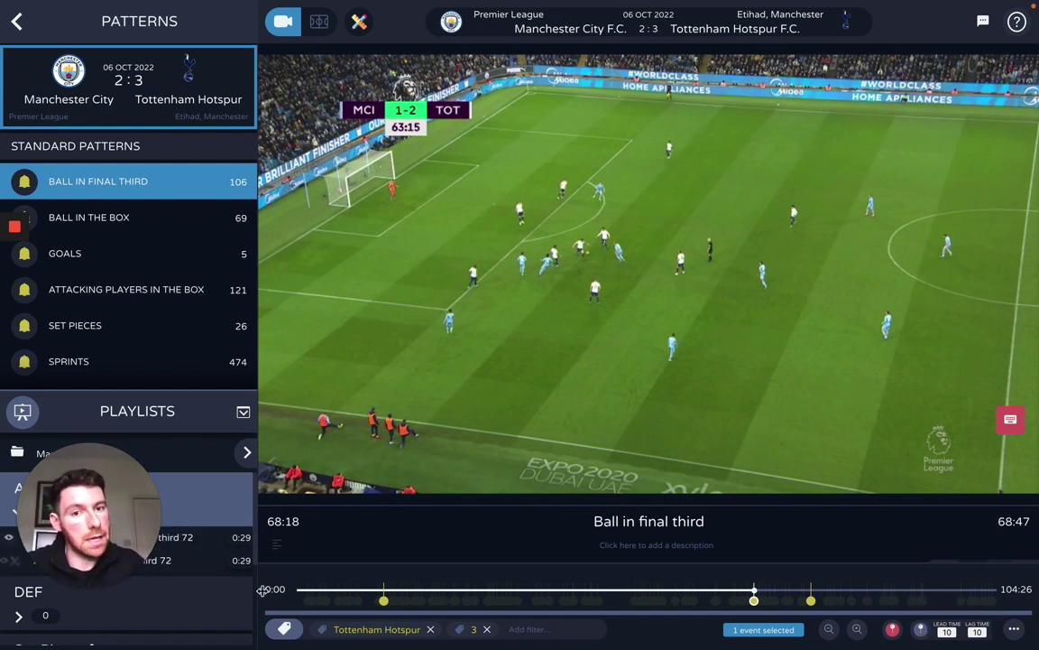
Step: Load the Ball in the Box events and filter them to the five goals
click(159, 227)
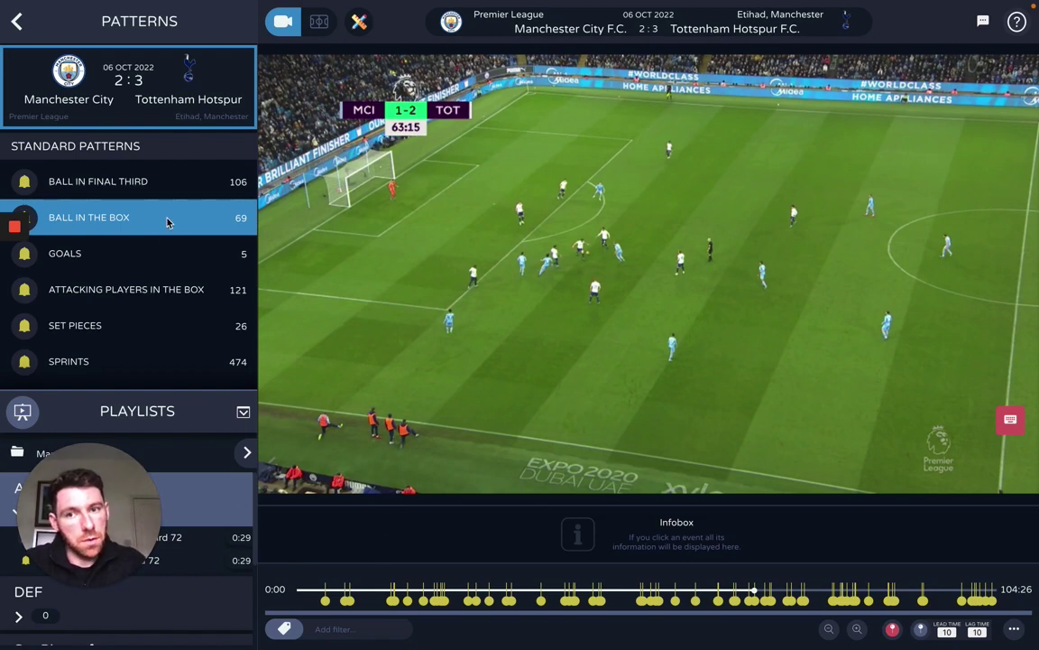
click(285, 629)
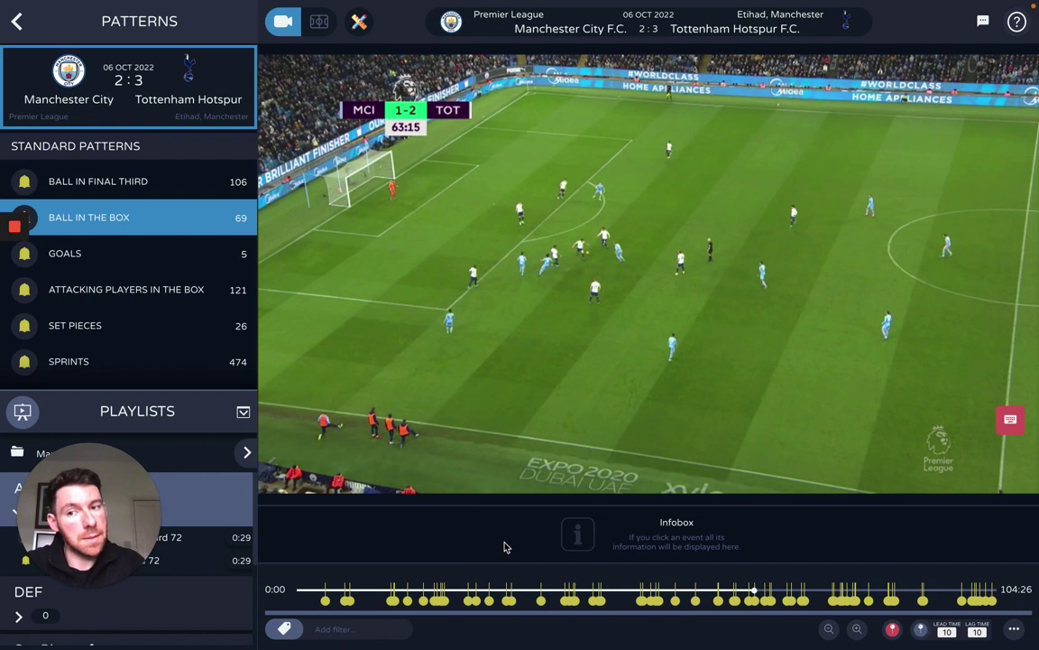
click(113, 257)
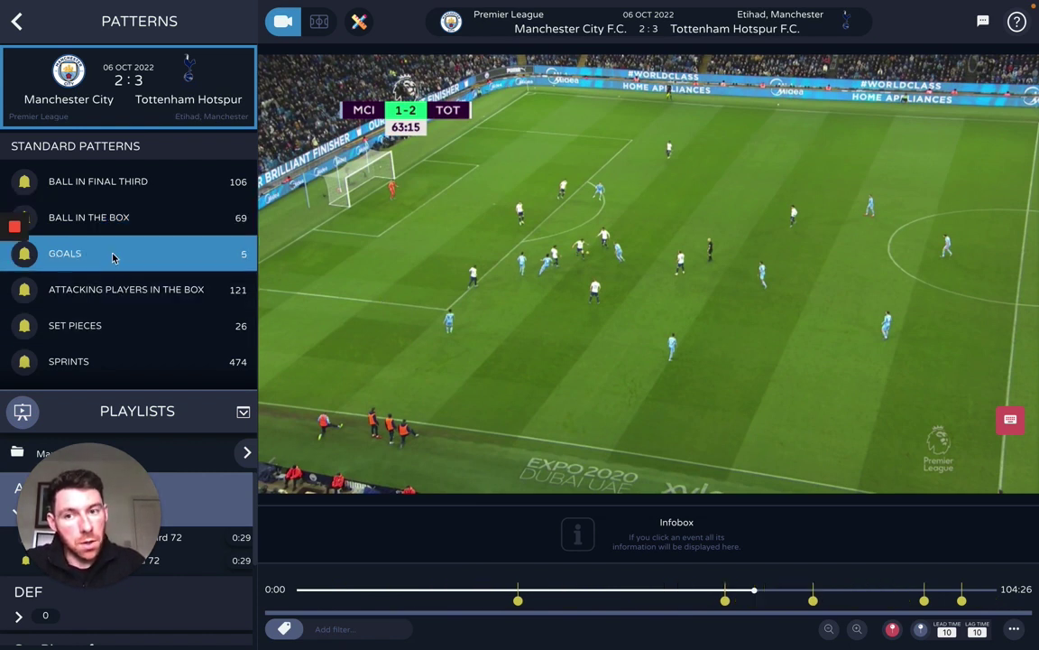
Step: Play and pause the match's last goal, then load Attacking Players in the Box
click(962, 601)
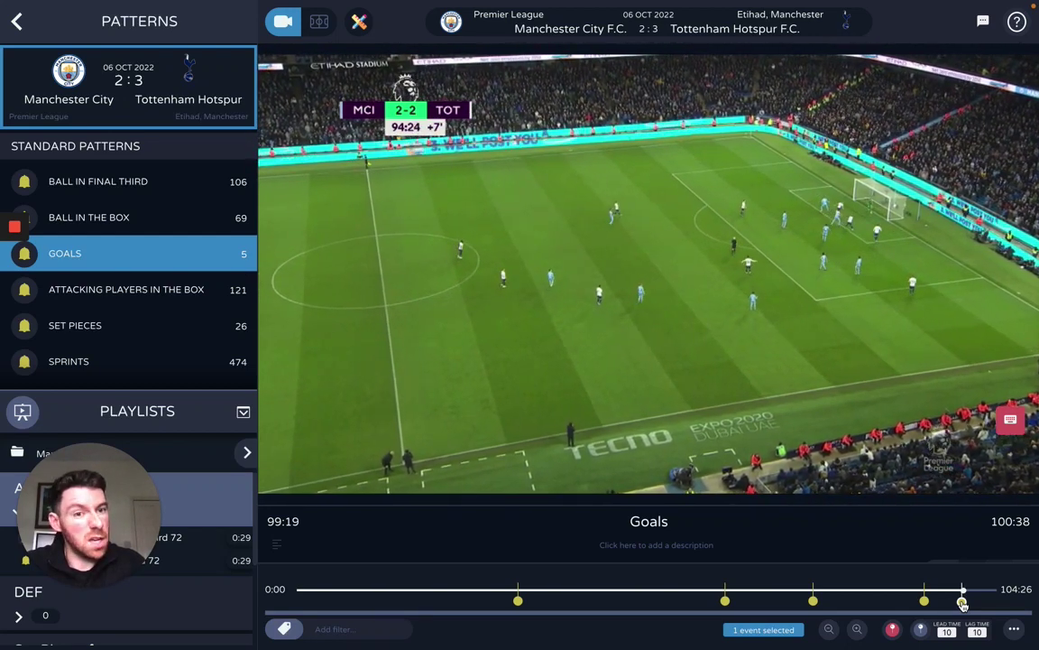
key(space)
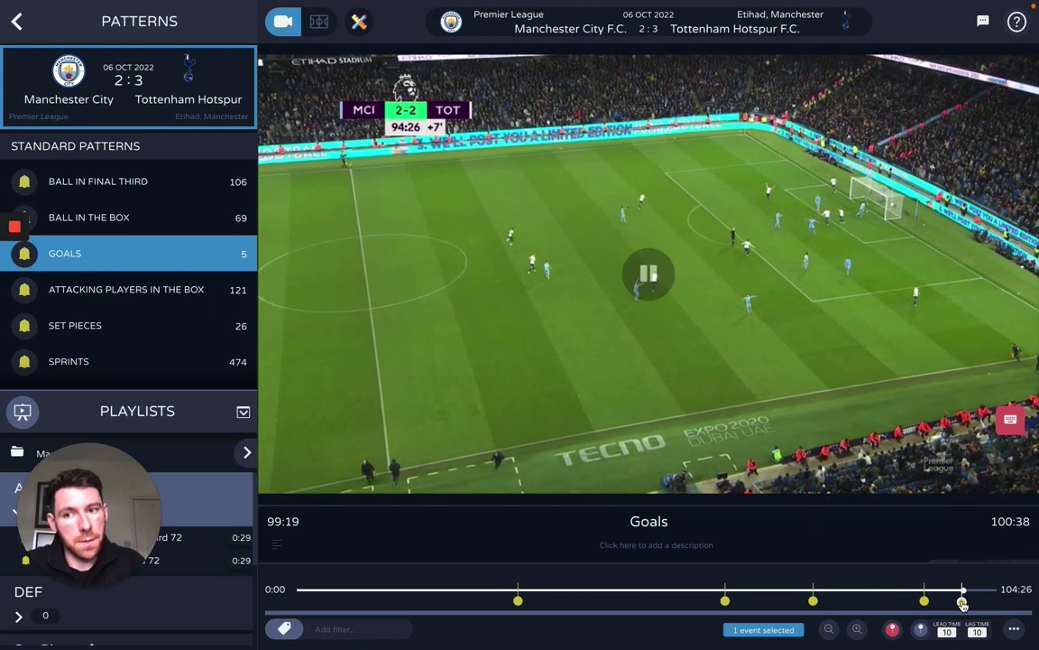
click(152, 296)
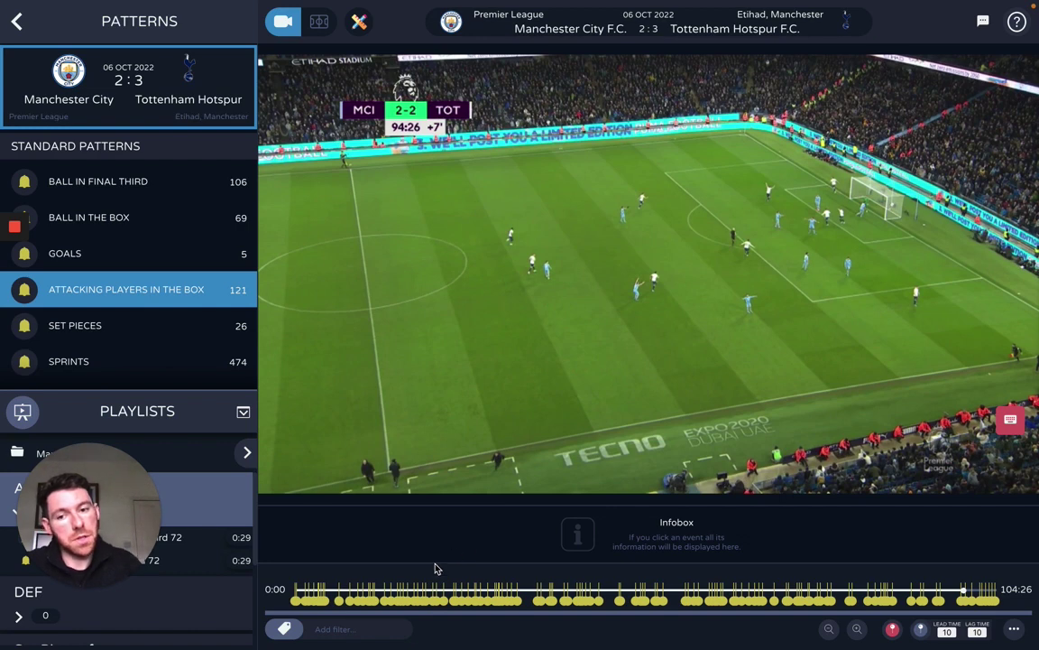
Step: Filter to Tottenham Hotspur, 2nd Half and 4 players in the box, then play the 77:44 event
click(338, 629)
click(336, 437)
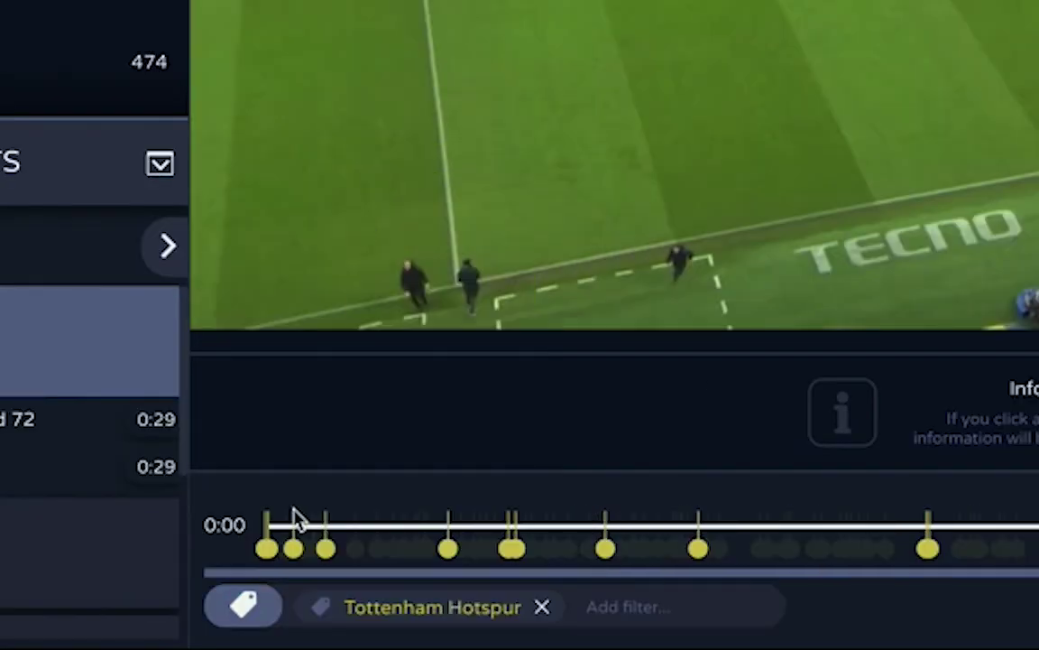
click(243, 605)
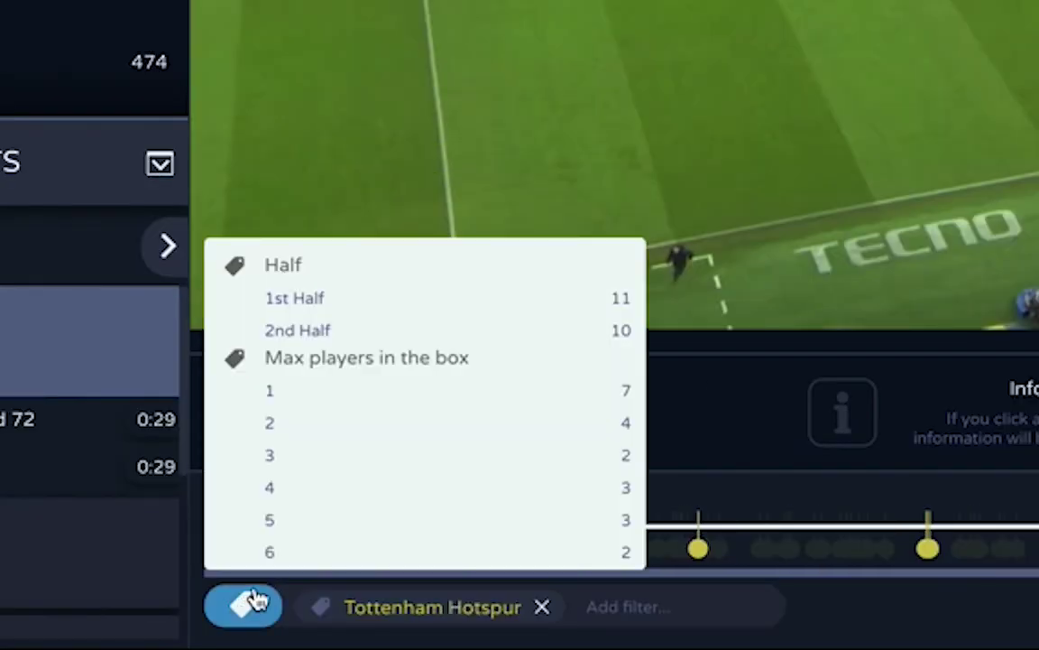
click(394, 332)
click(253, 613)
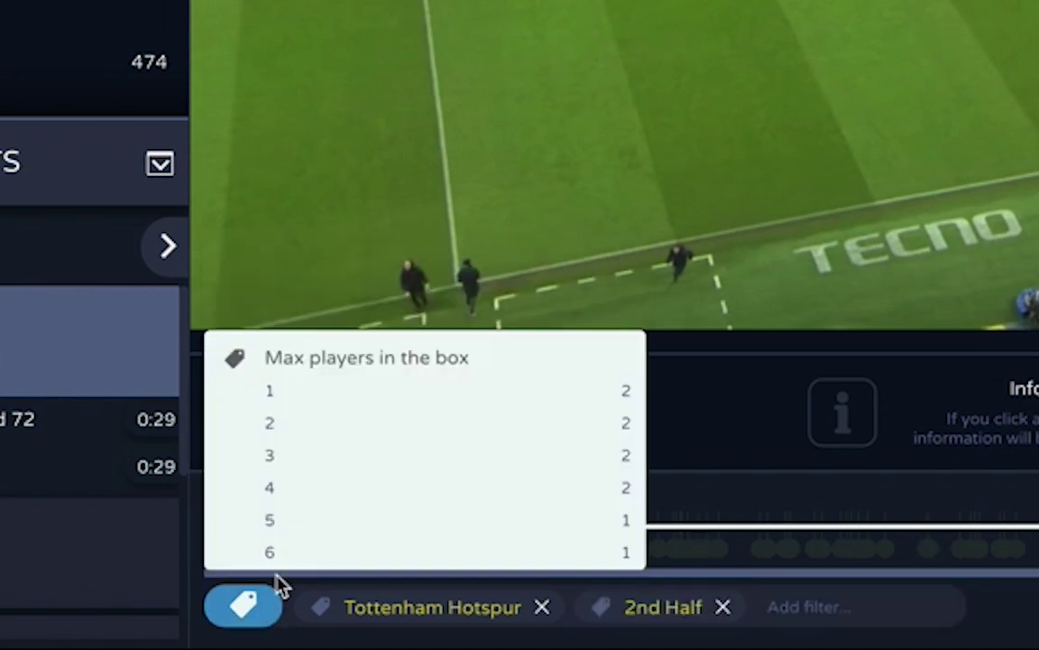
click(394, 498)
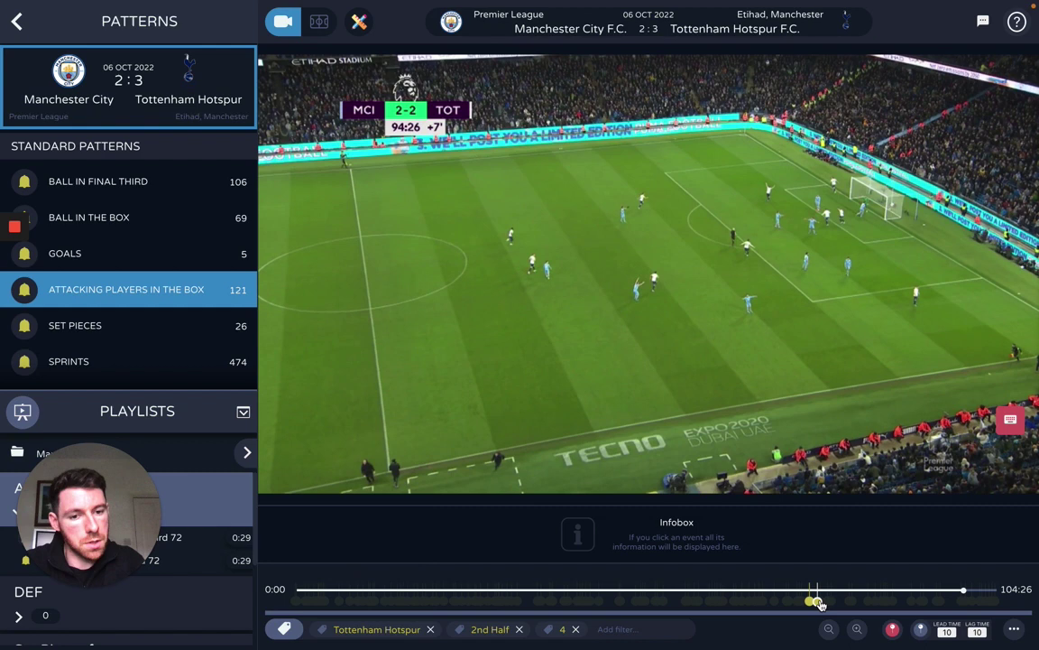
click(816, 601)
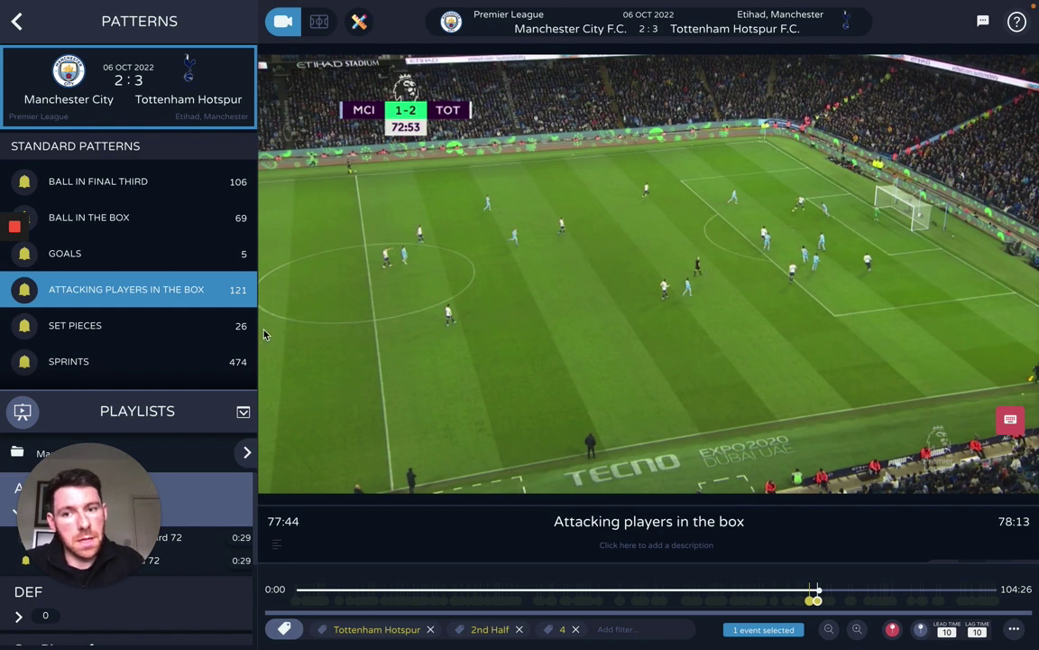
Step: Load the Set Pieces events and filter them to corner kicks
click(122, 333)
click(284, 629)
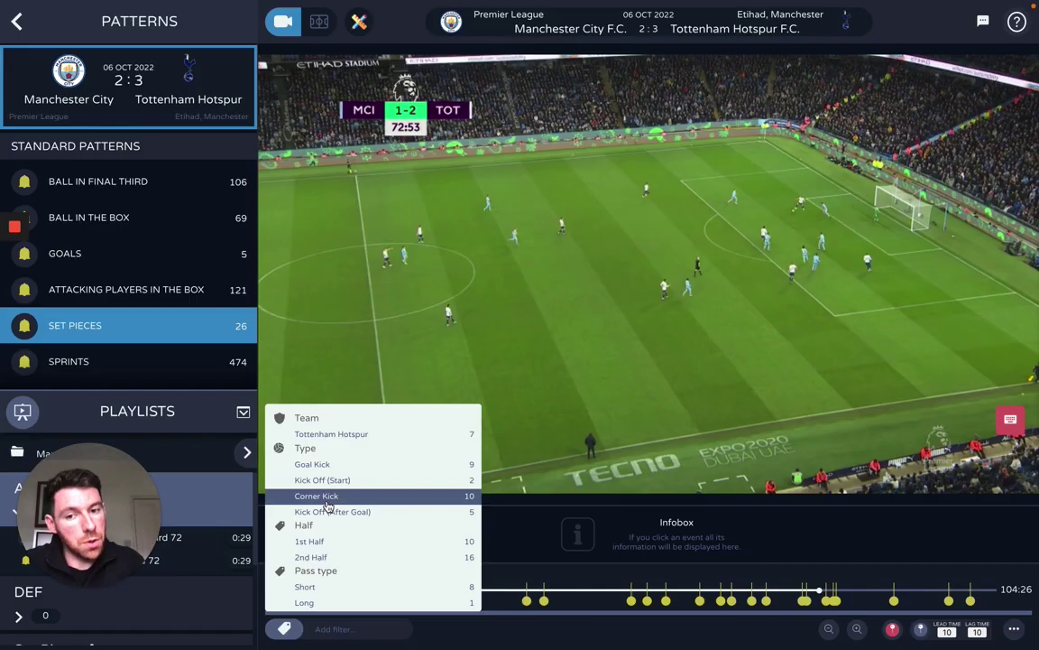
click(329, 341)
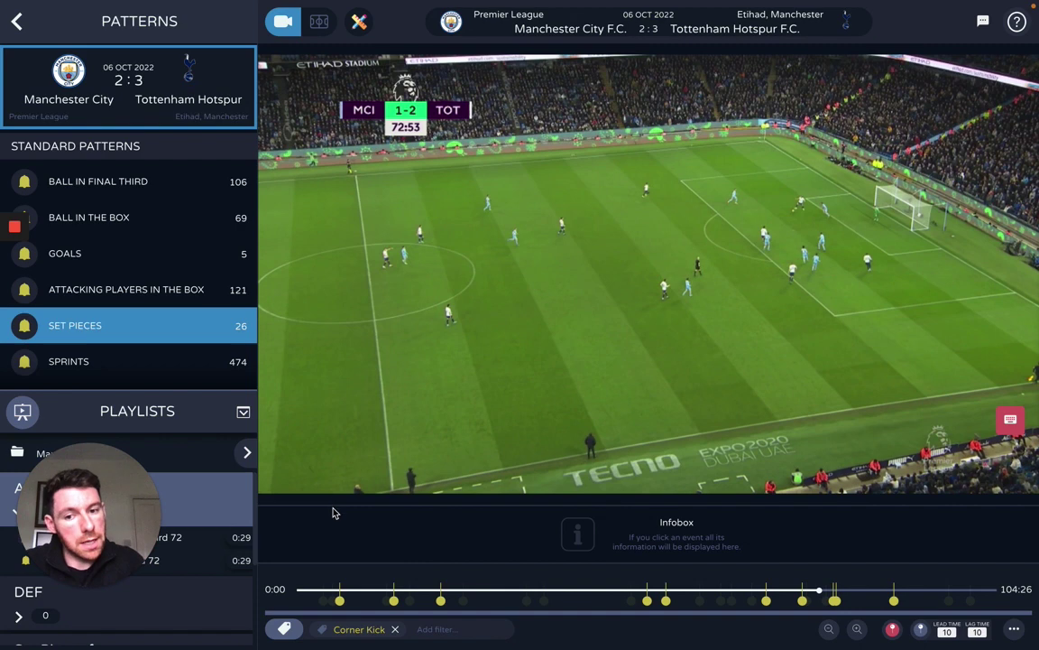
Step: View two corner kicks, including one around 14:30, then load the 474 Sprints events
click(339, 601)
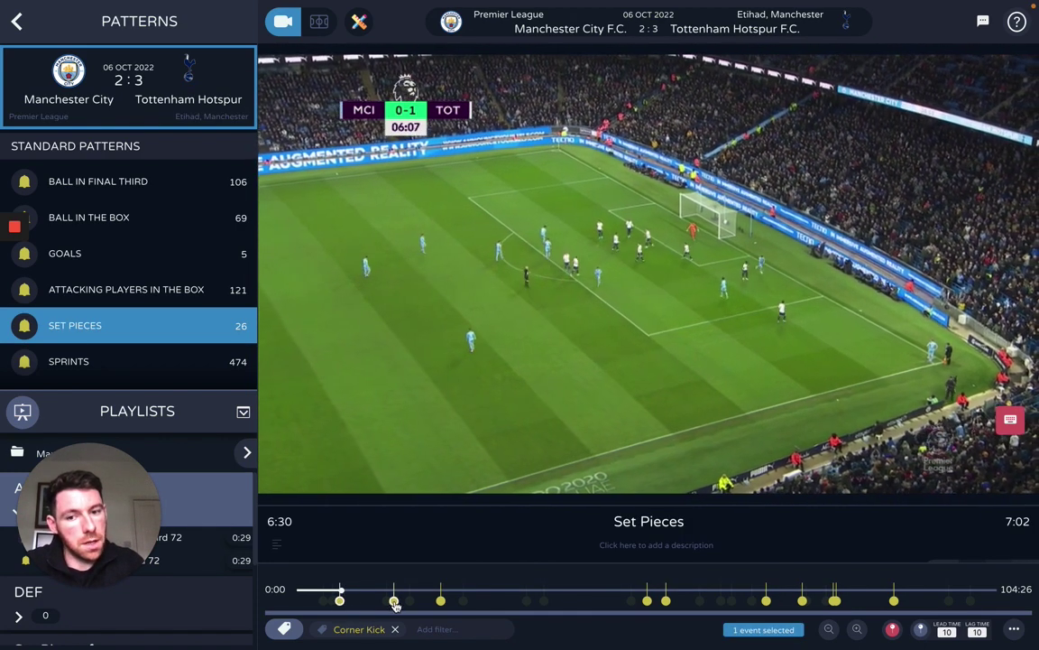
click(394, 601)
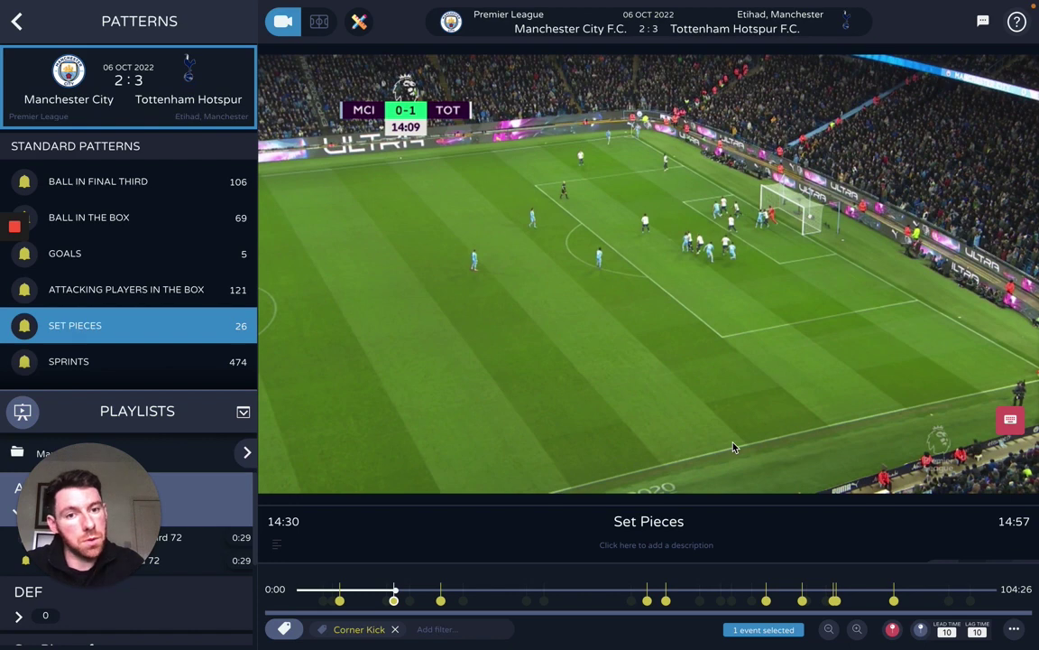
click(134, 367)
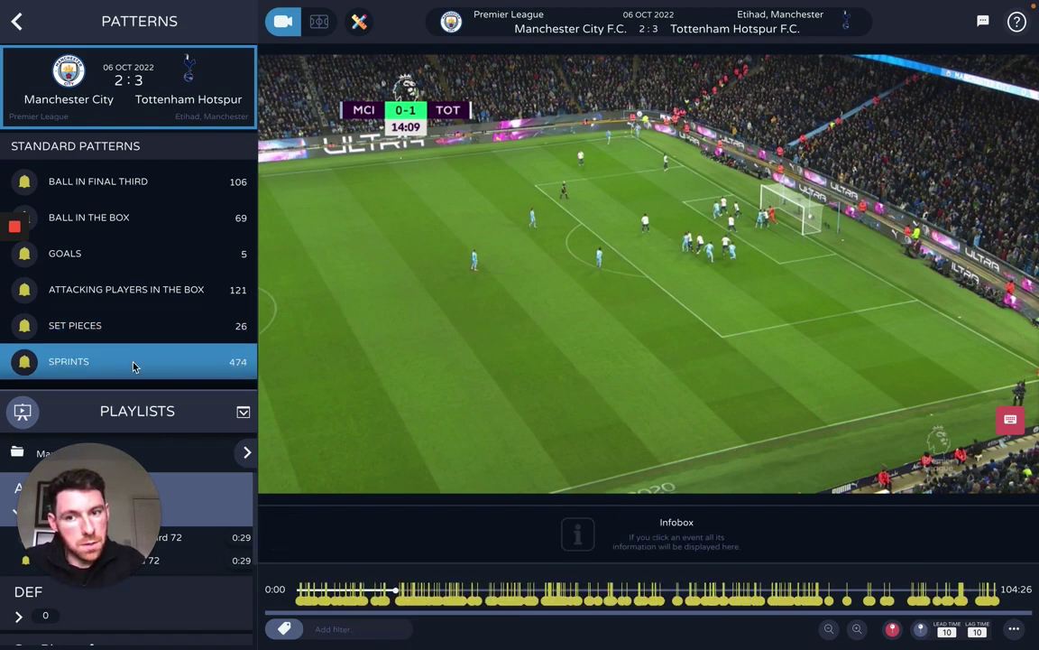
Step: Filter sprints to Tottenham Hotspur, 2nd Half and 24+ Km/h, then play and pause the 58:47 sprint
click(285, 628)
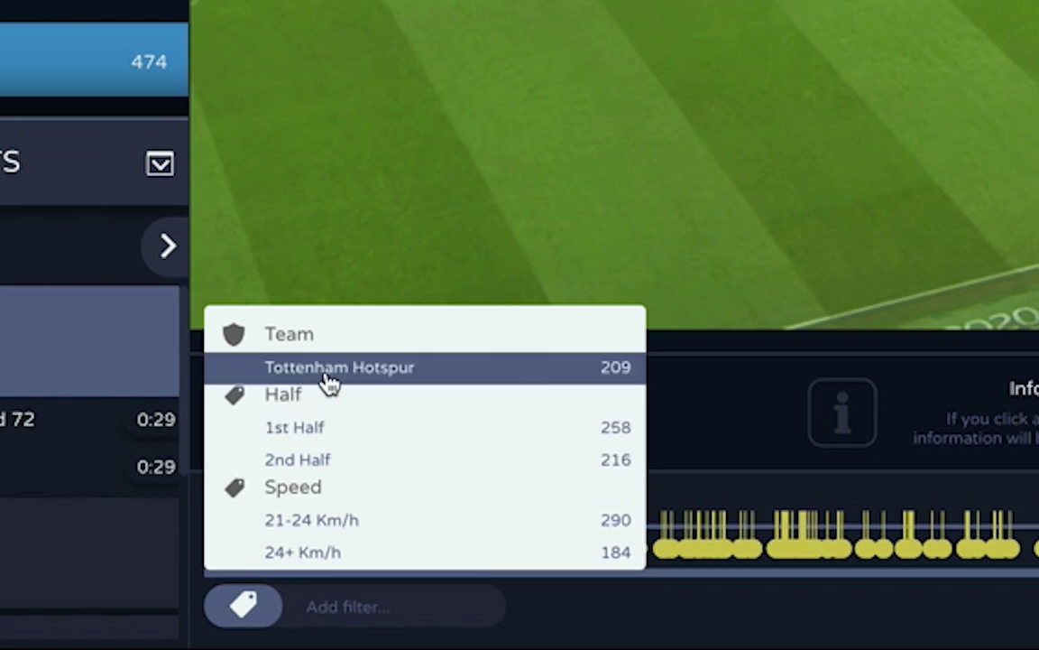
click(327, 384)
click(260, 603)
click(322, 475)
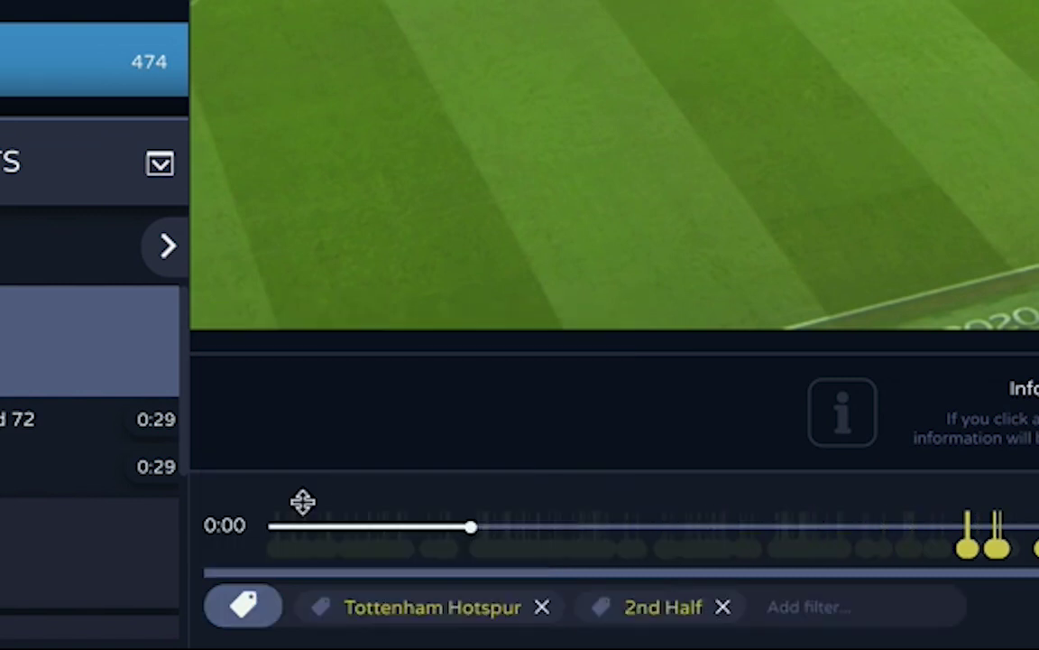
click(246, 606)
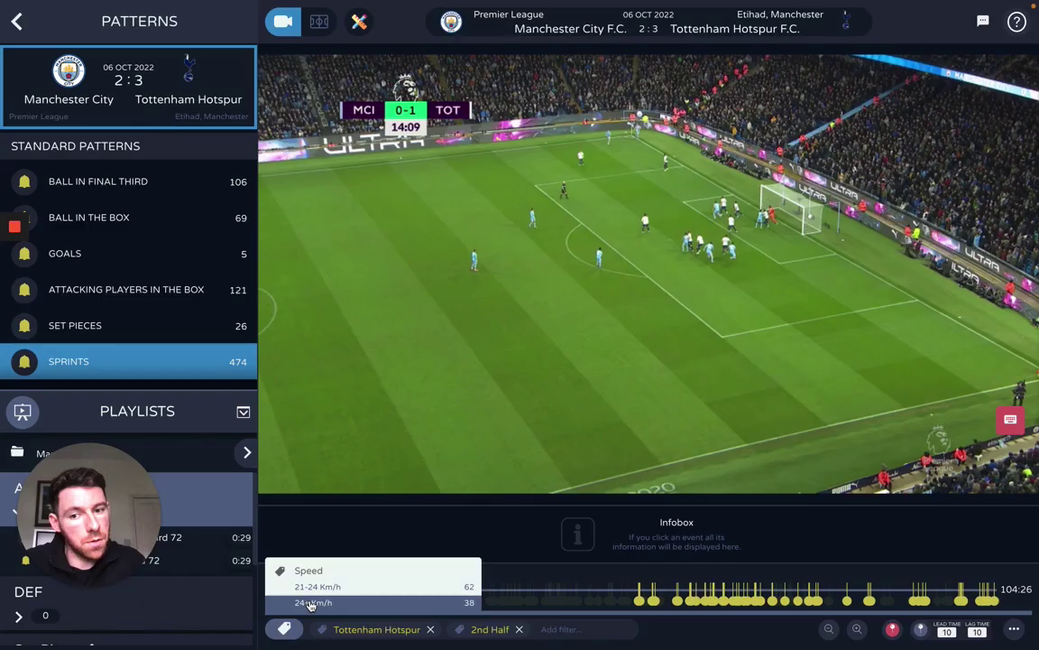
click(293, 550)
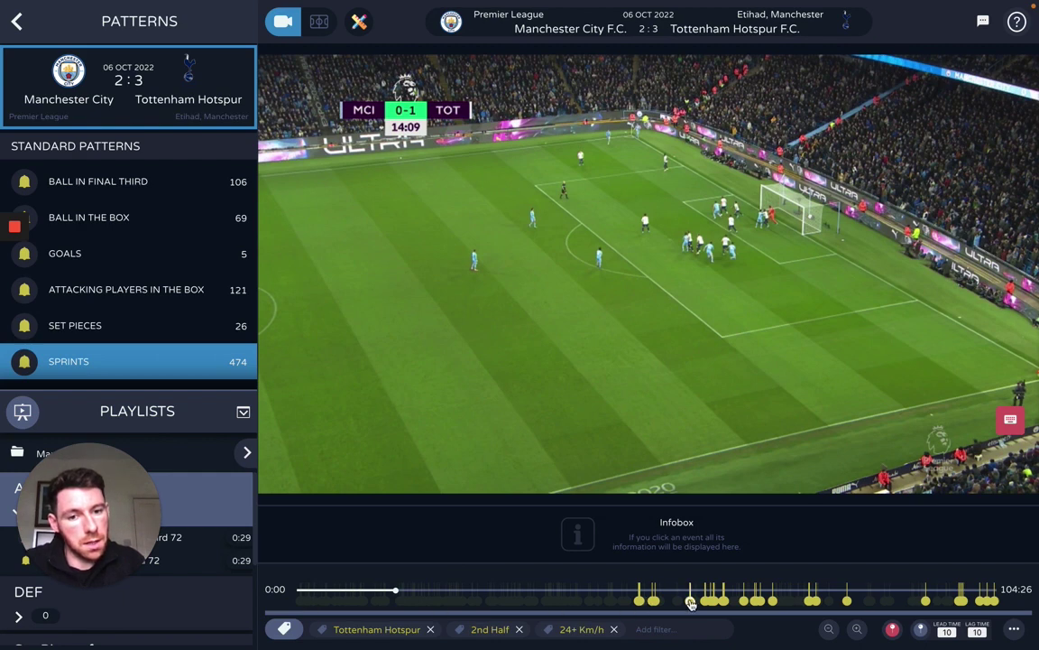
click(690, 601)
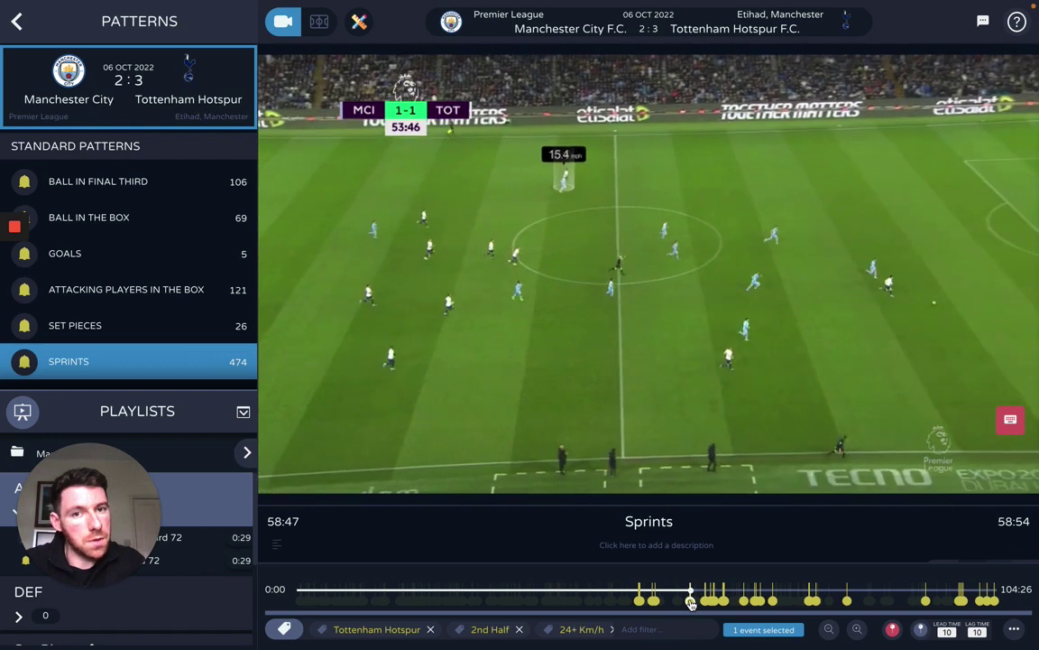
key(space)
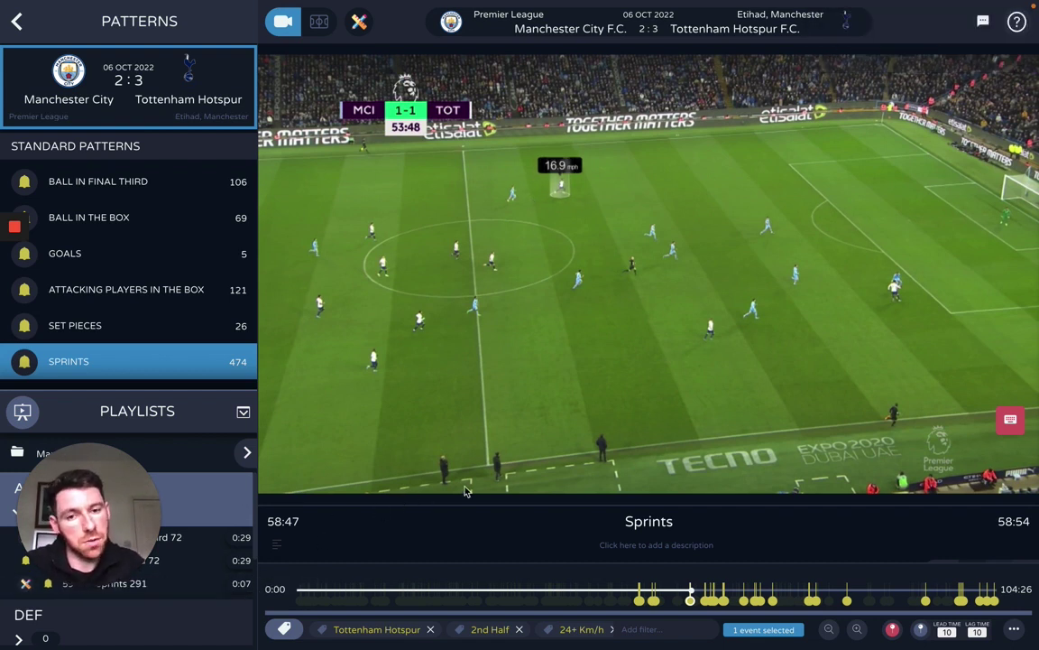
Step: Open the Ball in final third 72 clip for annotation at 68:25.5
click(209, 544)
click(648, 629)
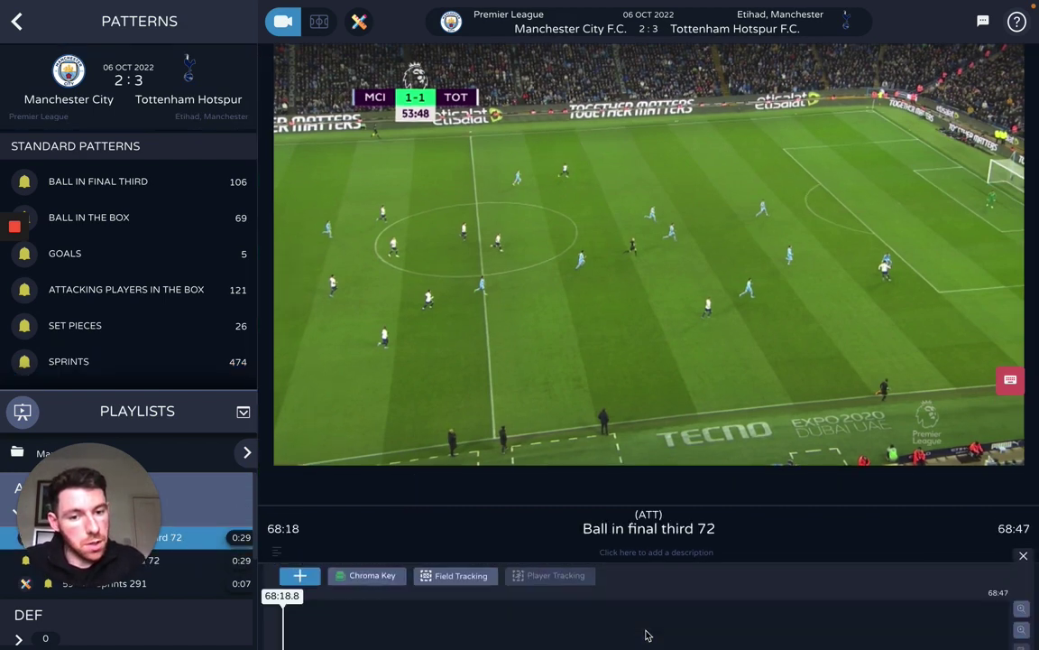
drag(291, 502, 451, 509)
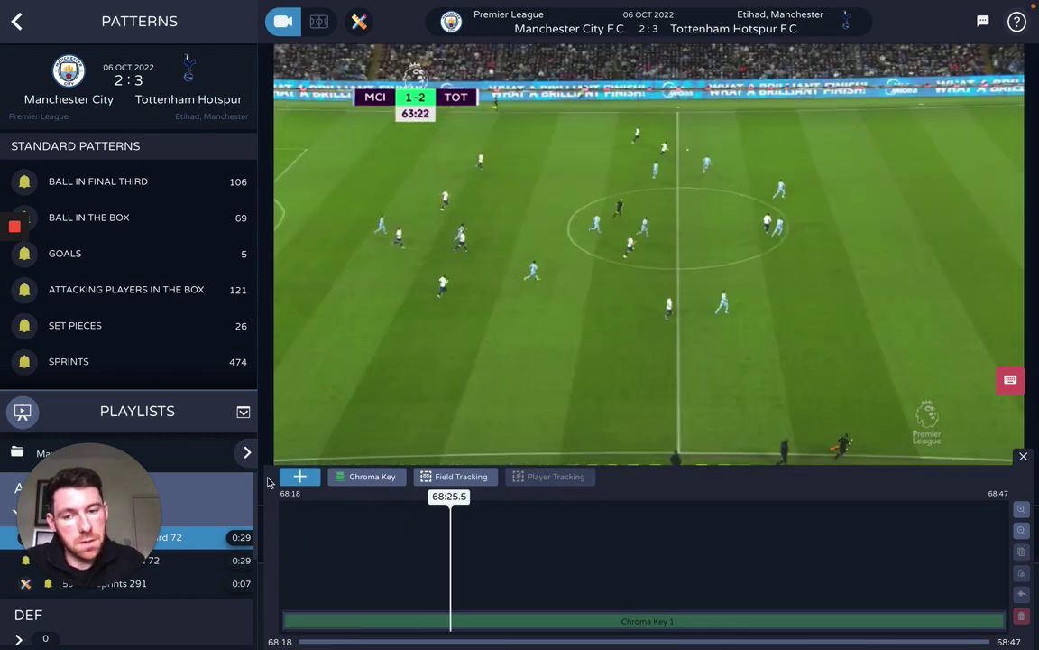
Step: Add a Link joining four City players, lasting until about 68:40, and play to check it
click(300, 480)
mouse_move(340, 297)
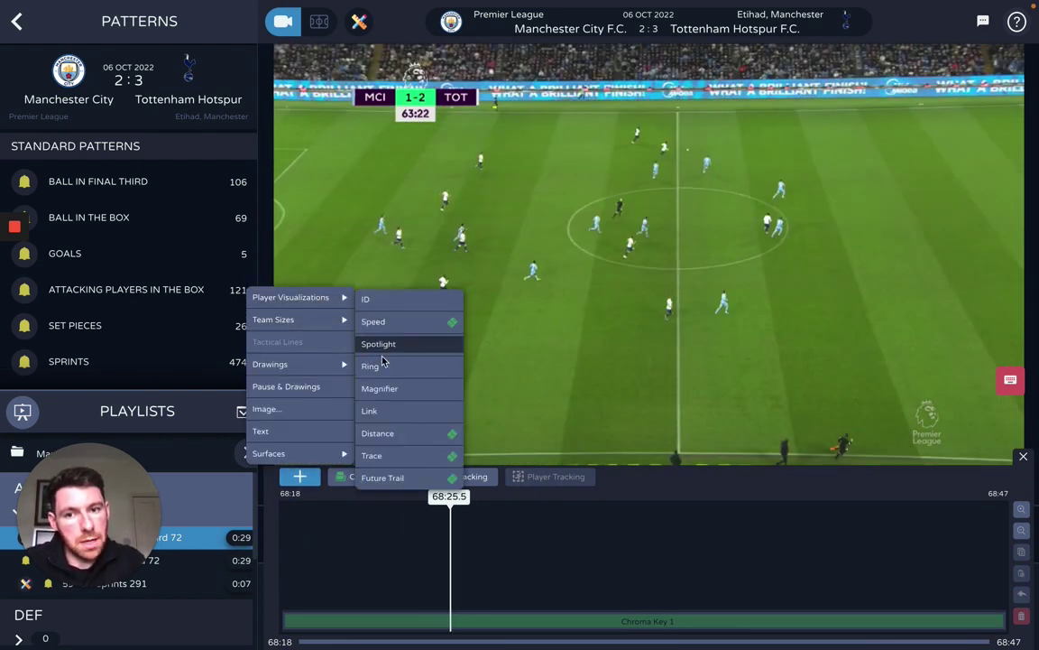
click(372, 412)
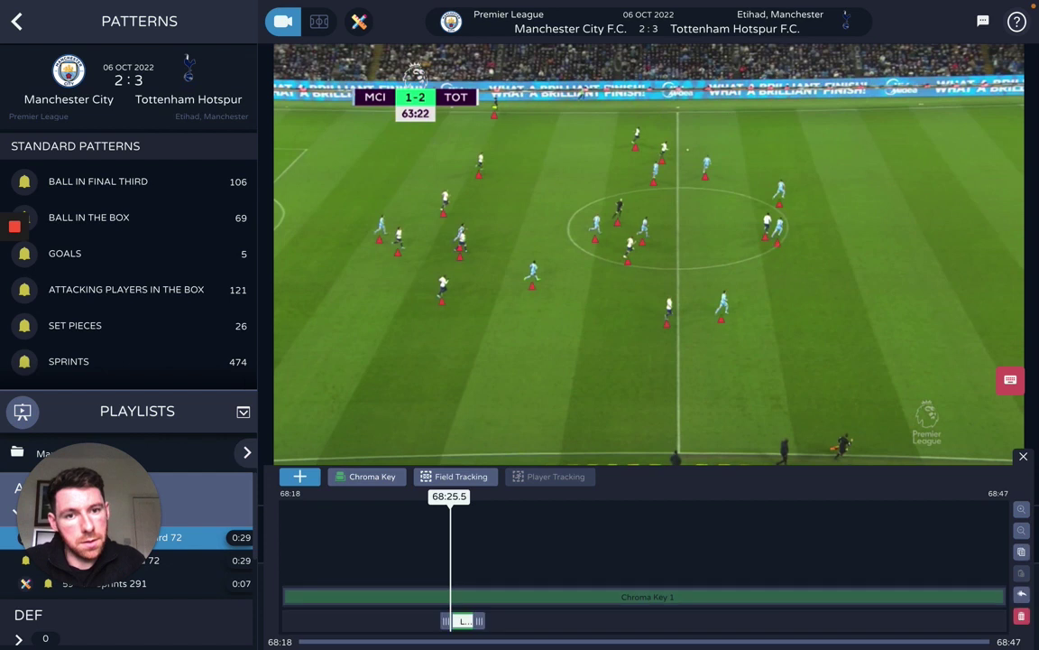
click(722, 307)
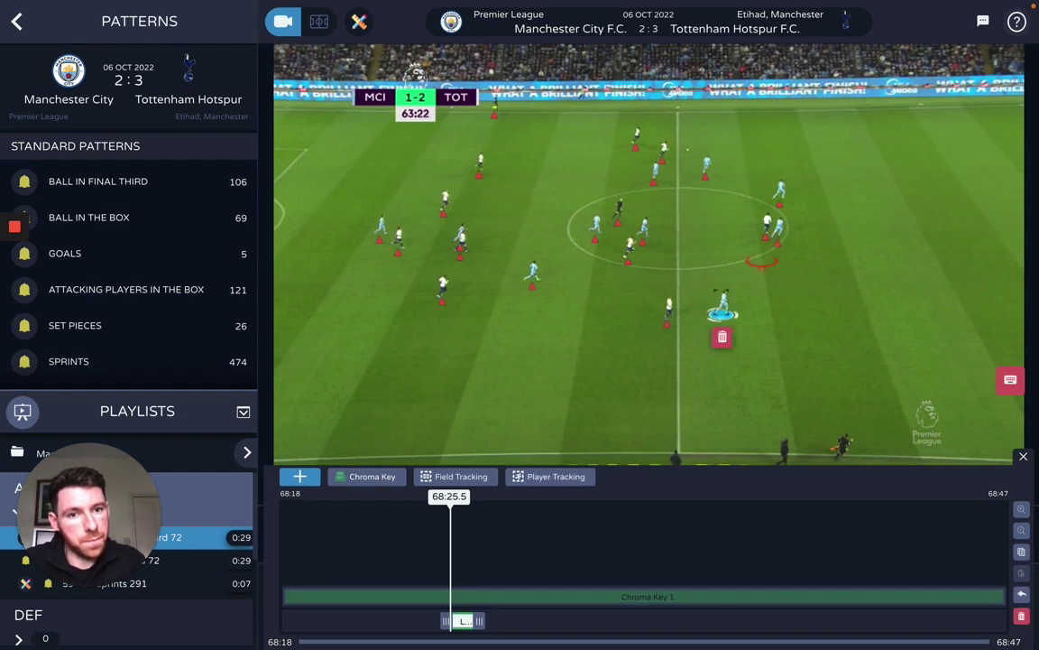
click(781, 234)
click(783, 194)
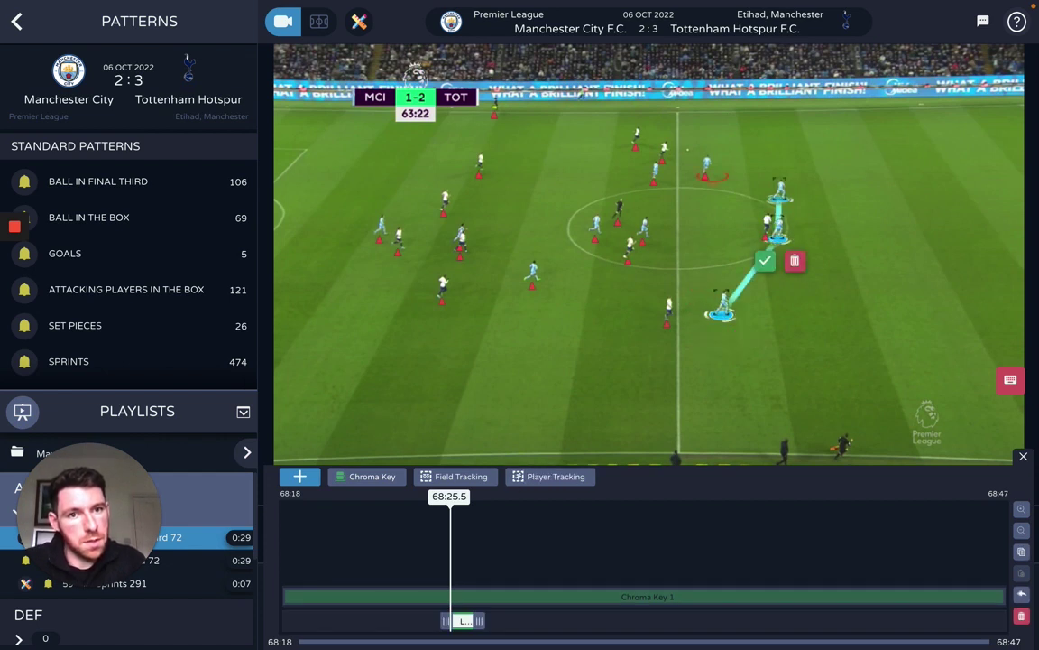
click(707, 170)
click(767, 224)
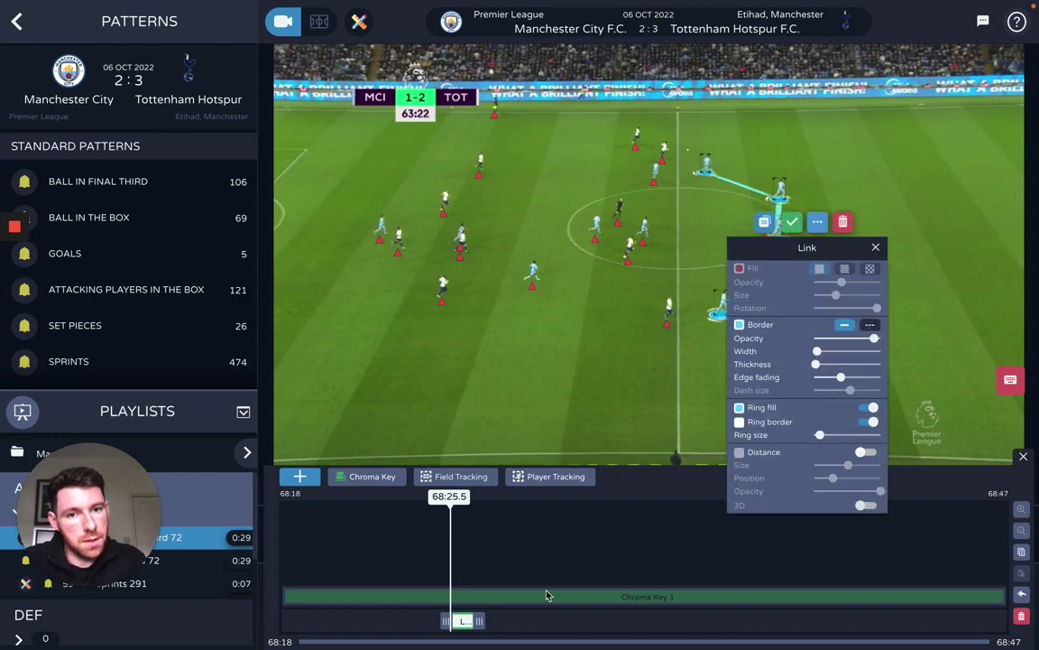
drag(482, 621, 831, 625)
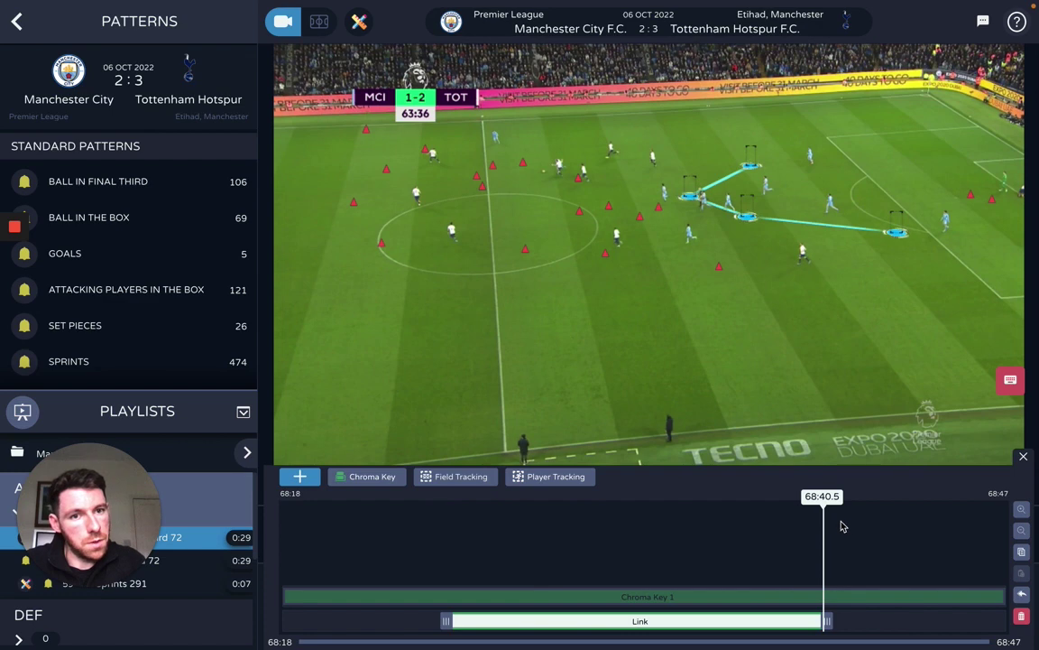
drag(824, 515, 430, 515)
click(537, 543)
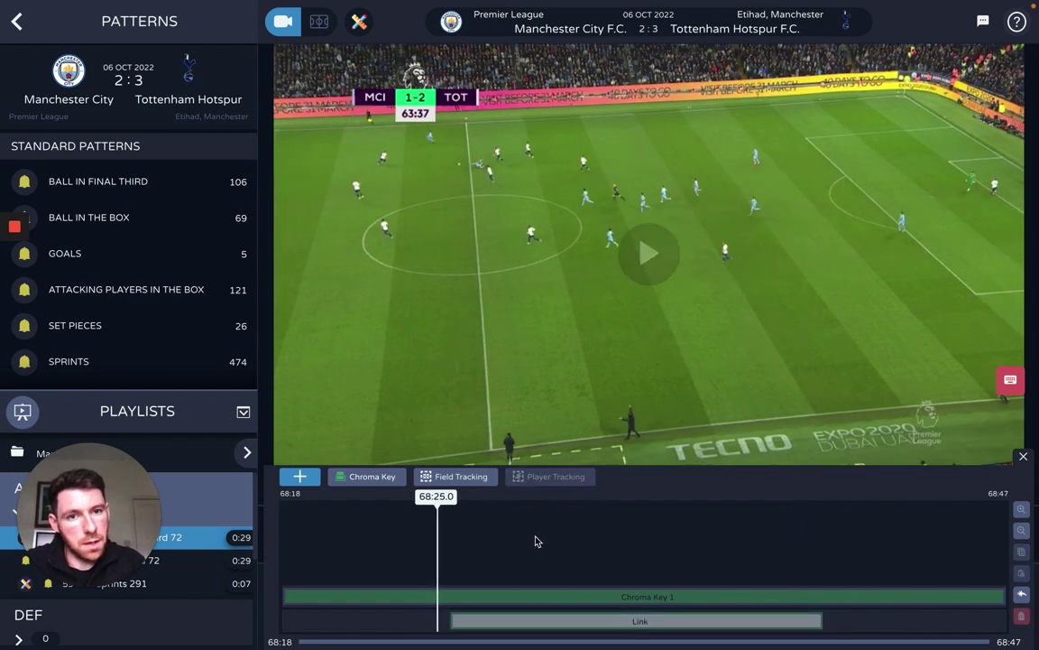
key(space)
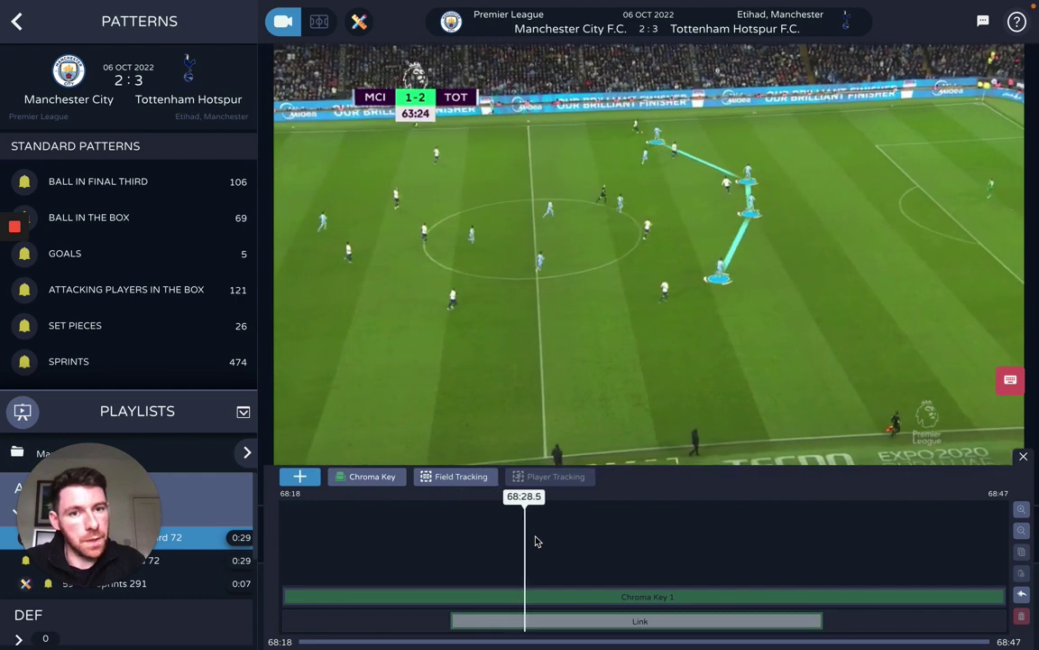
Step: Add a Pitch Control heatmap surface over the pitch
click(299, 476)
mouse_move(307, 453)
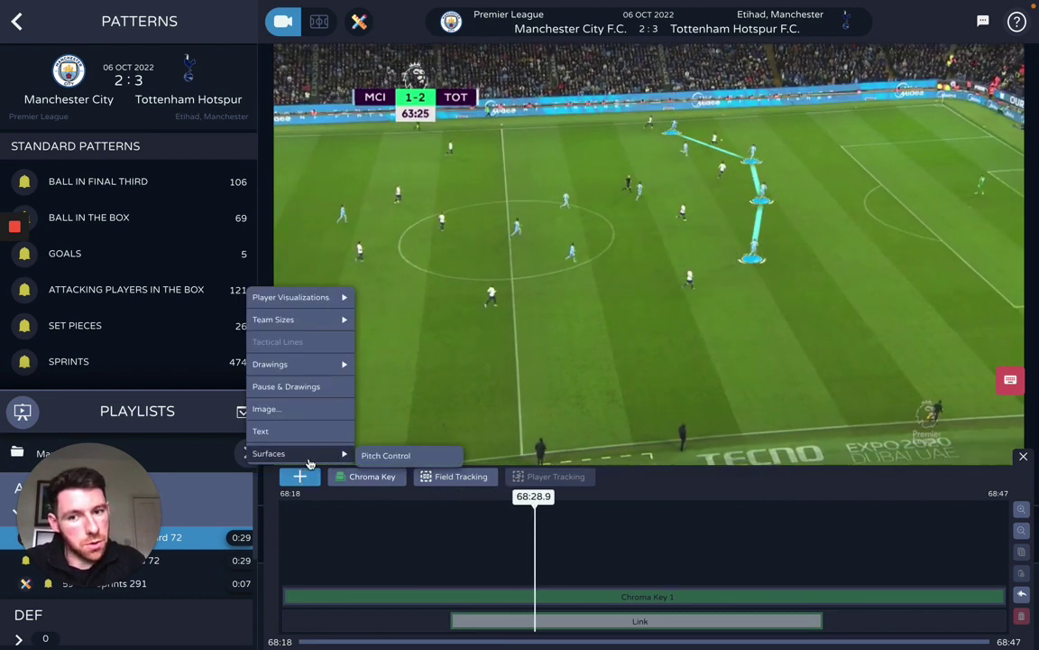
click(386, 455)
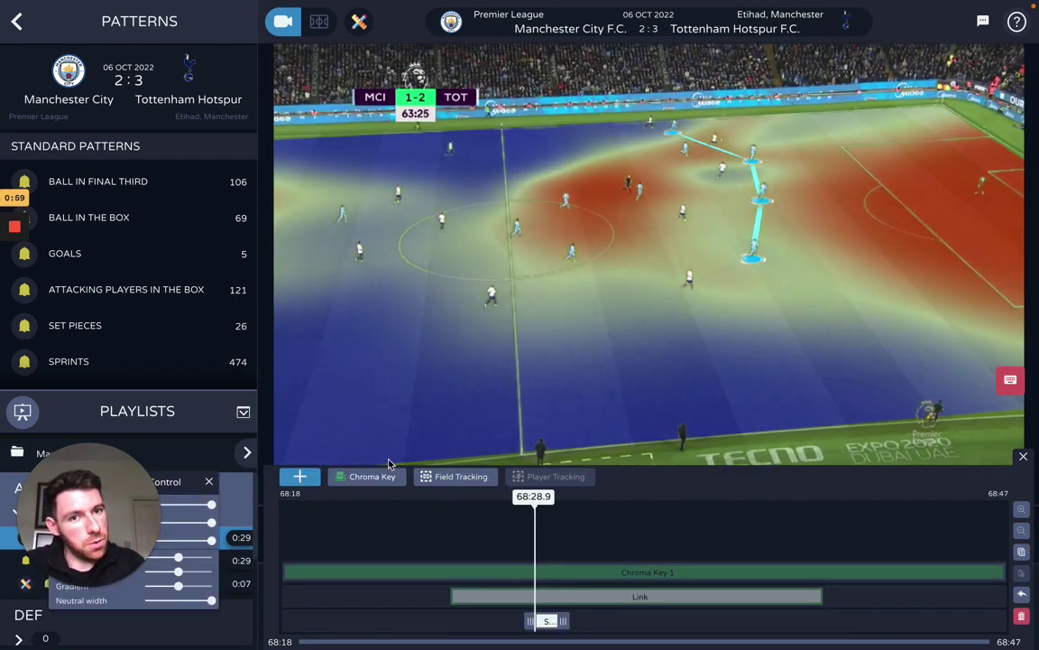